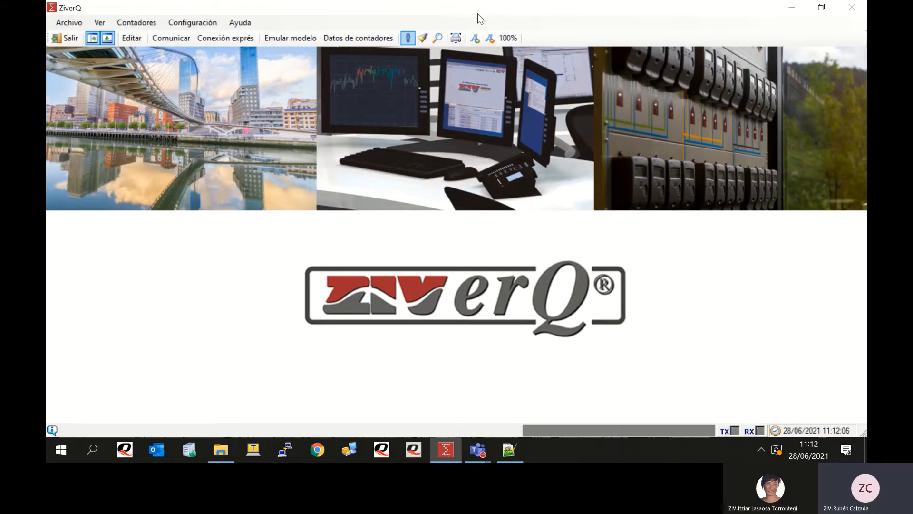
Open an express connection and review and accept the link address, measurement point and key in its access data.
mouse_move(479, 13)
click(216, 38)
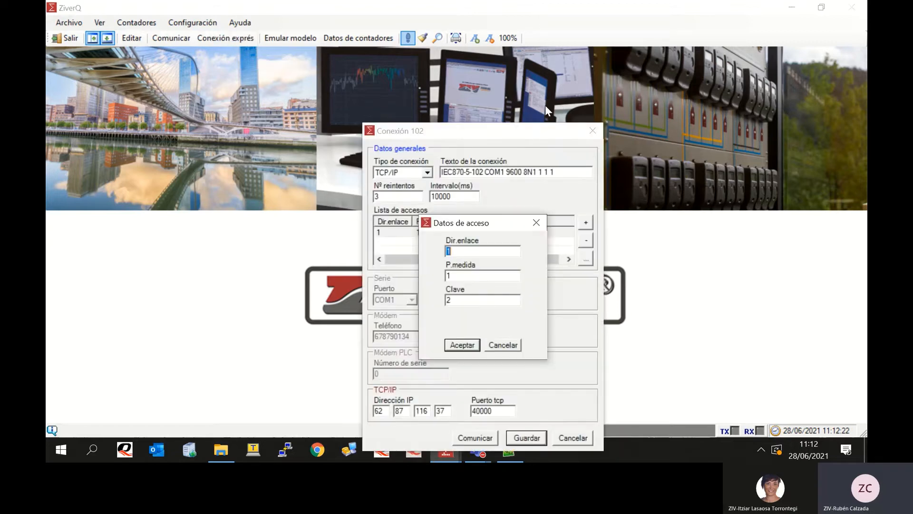
drag(485, 229, 490, 136)
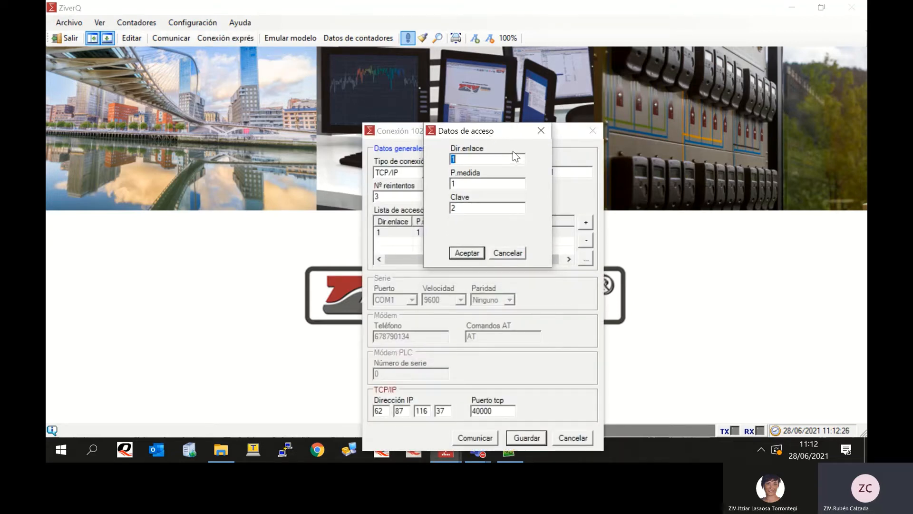
drag(501, 133, 550, 146)
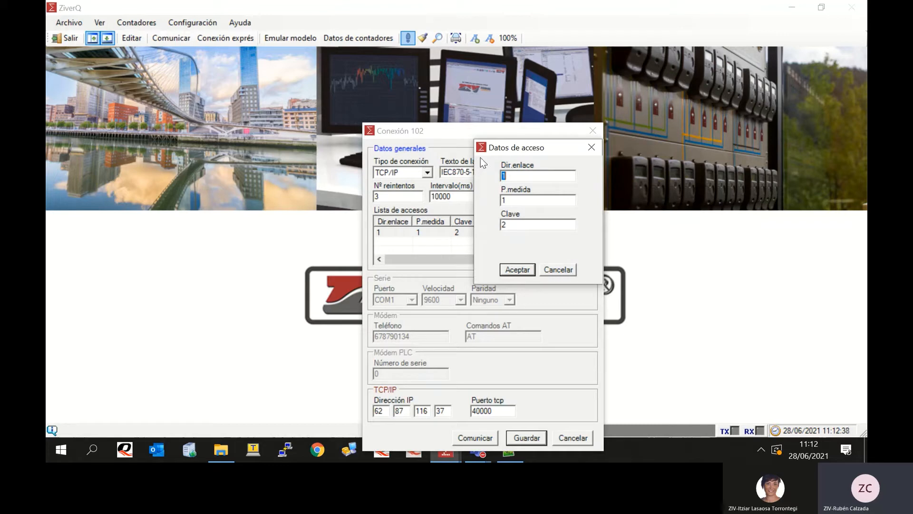
drag(526, 150, 419, 152)
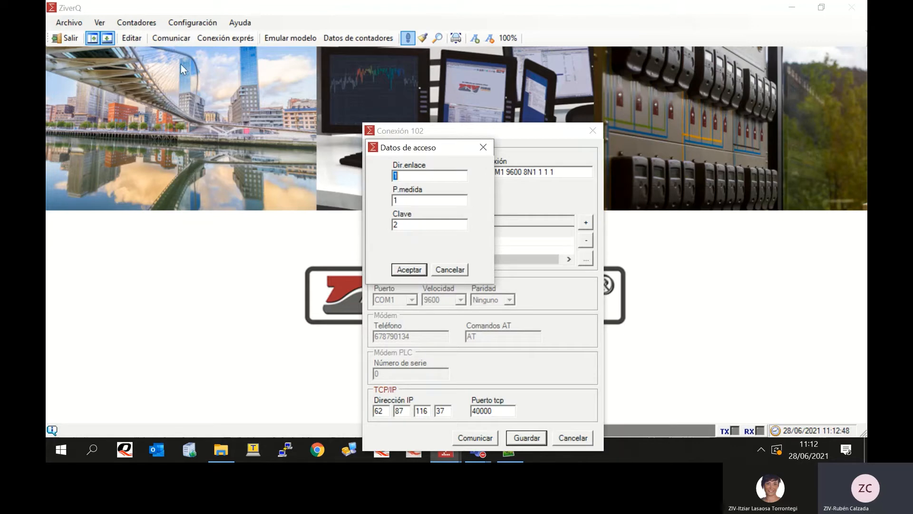
drag(423, 148, 483, 154)
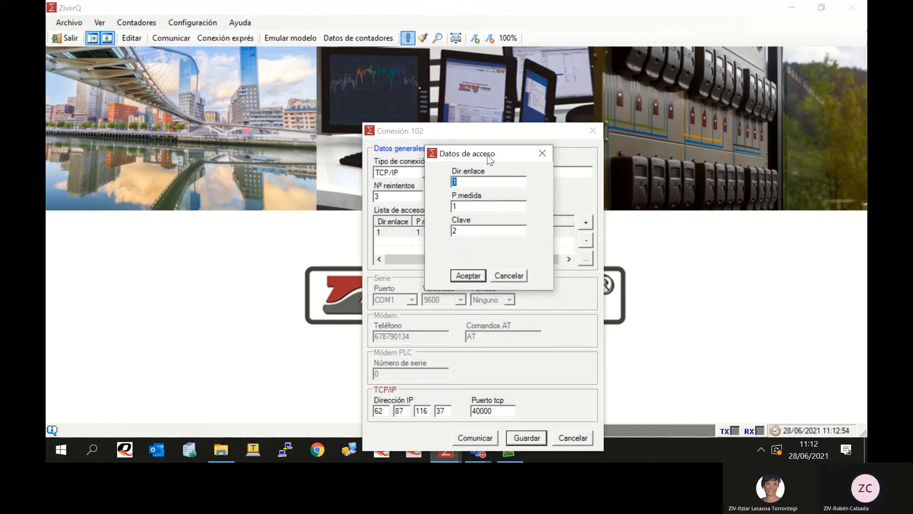
drag(490, 159, 509, 157)
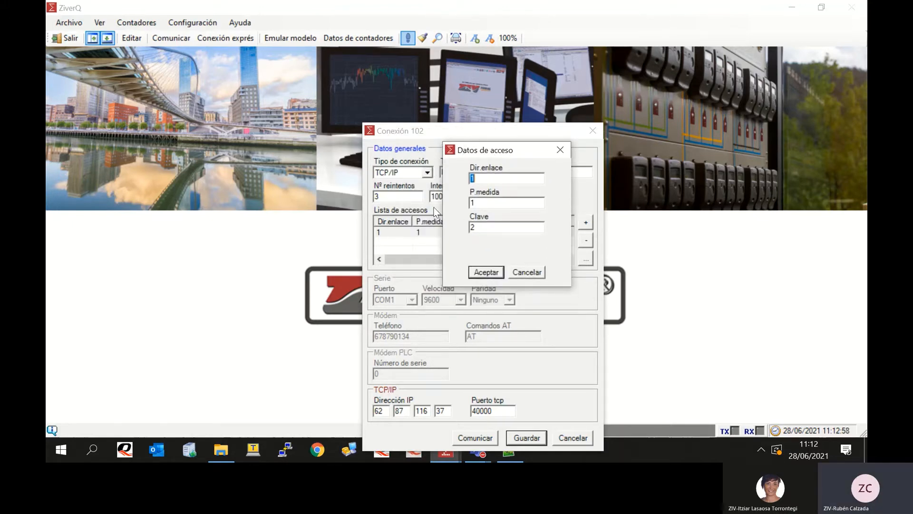
drag(499, 156, 433, 121)
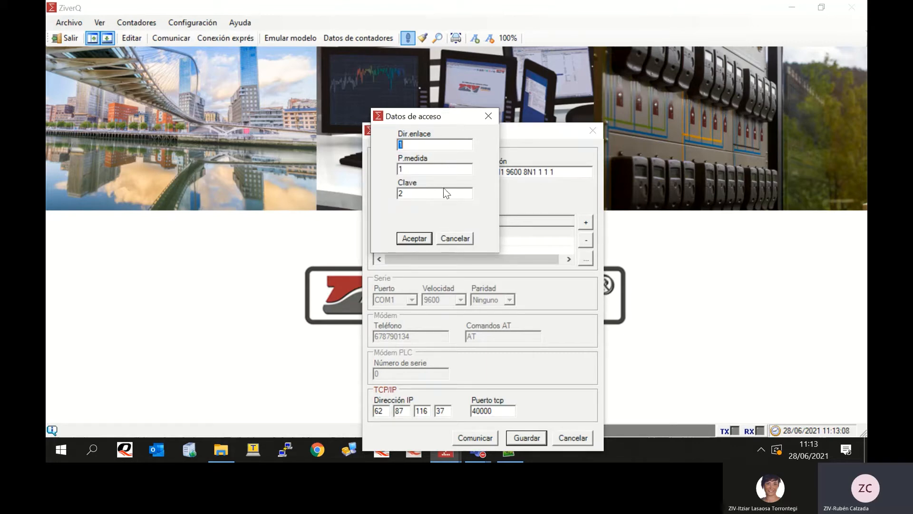
drag(439, 122, 479, 160)
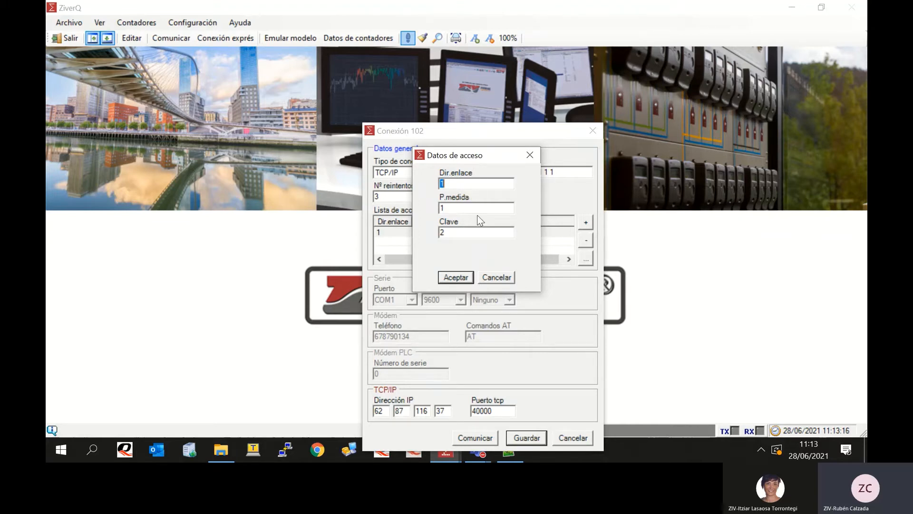
drag(481, 158, 417, 73)
click(433, 262)
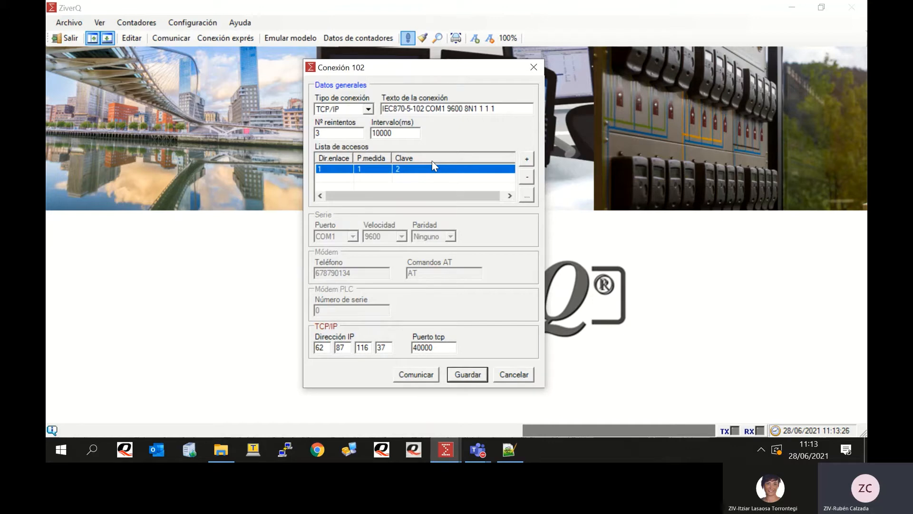
Set the connection type of the express 102 connection to Serie.
click(367, 112)
click(369, 119)
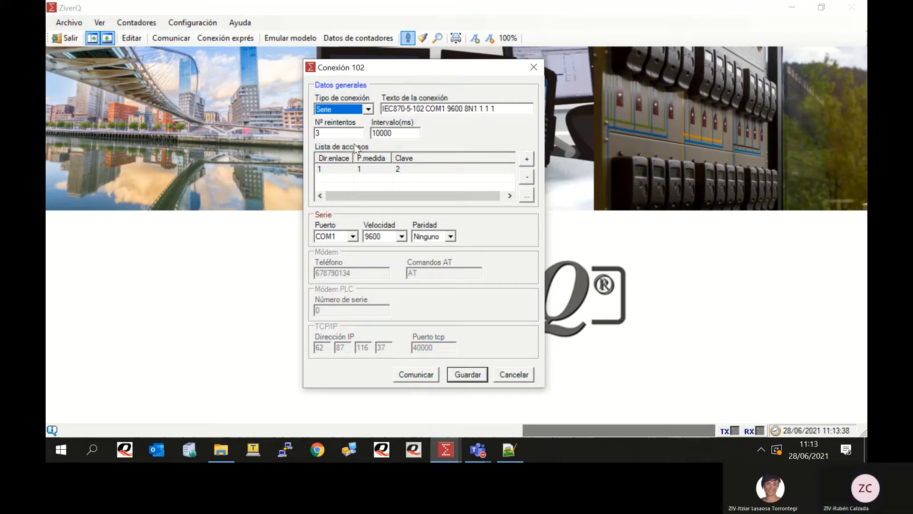
key(Tab)
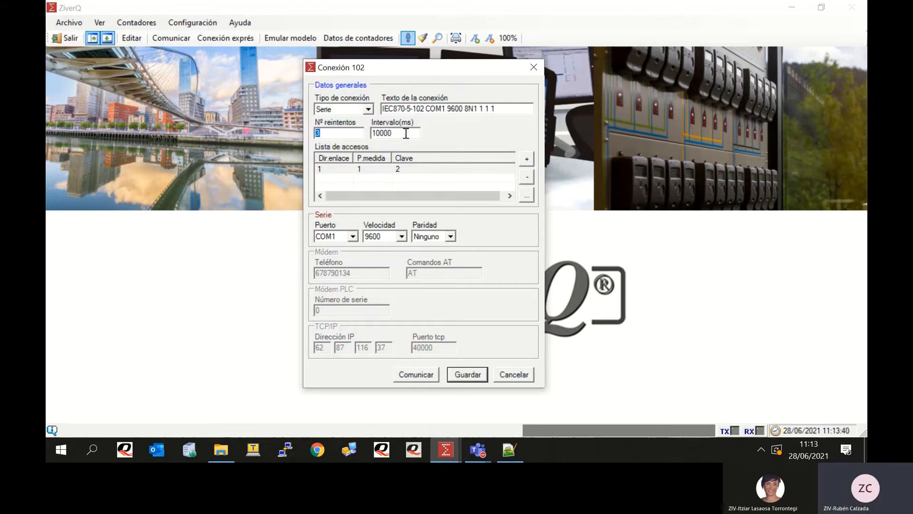
key(Tab)
click(369, 109)
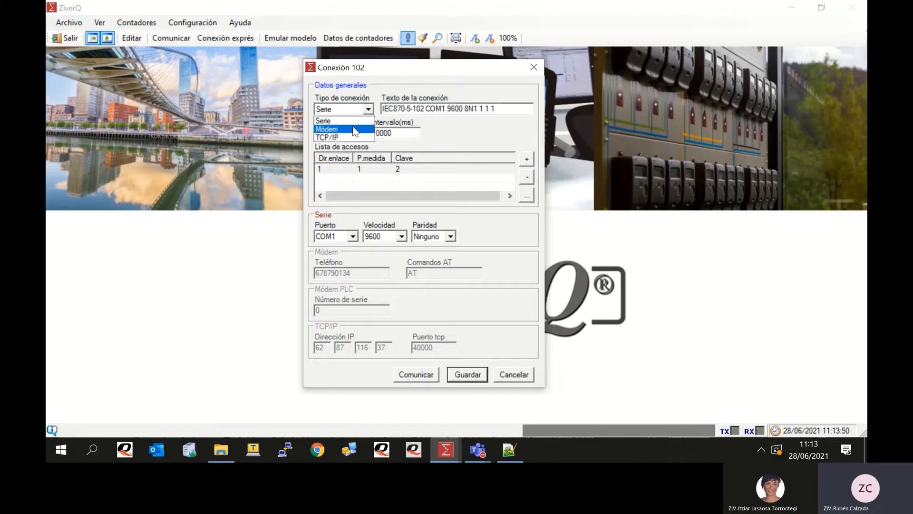
click(357, 121)
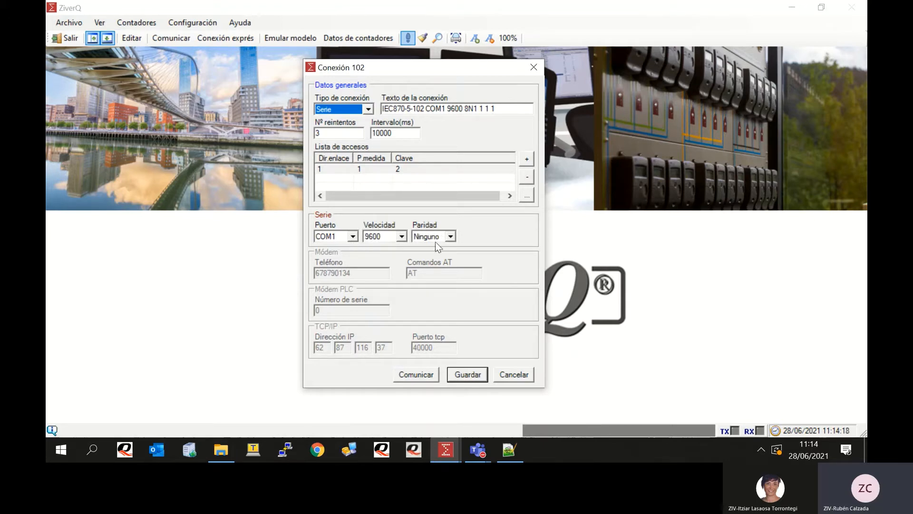
Communicate with the meter through the express serial connection and close that connection.
drag(427, 68, 365, 65)
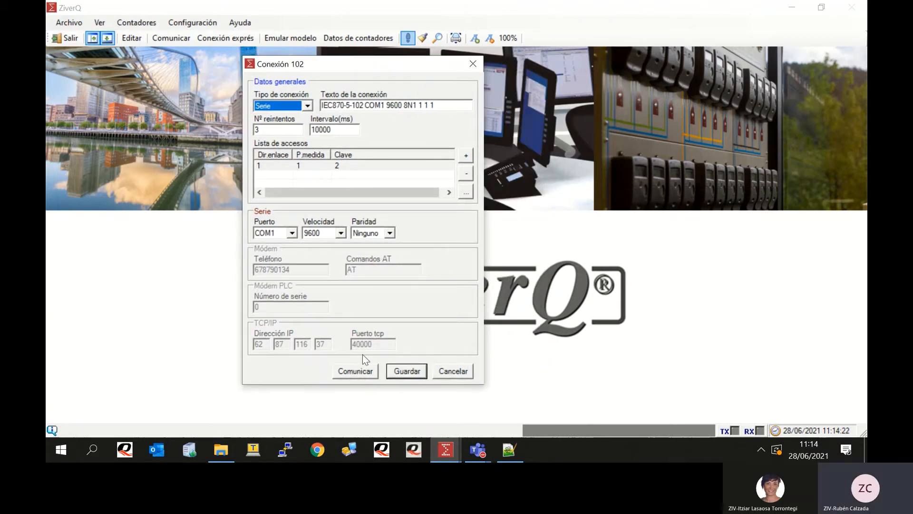
click(361, 376)
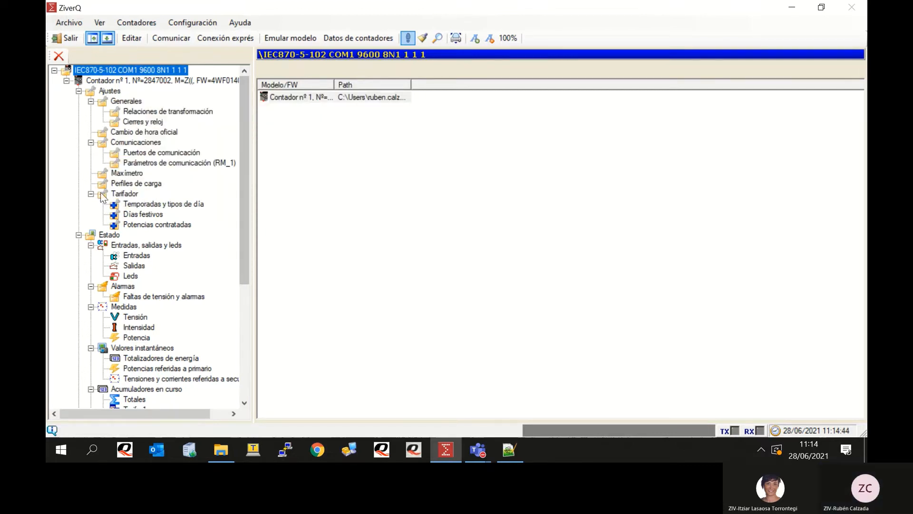
mouse_move(107, 82)
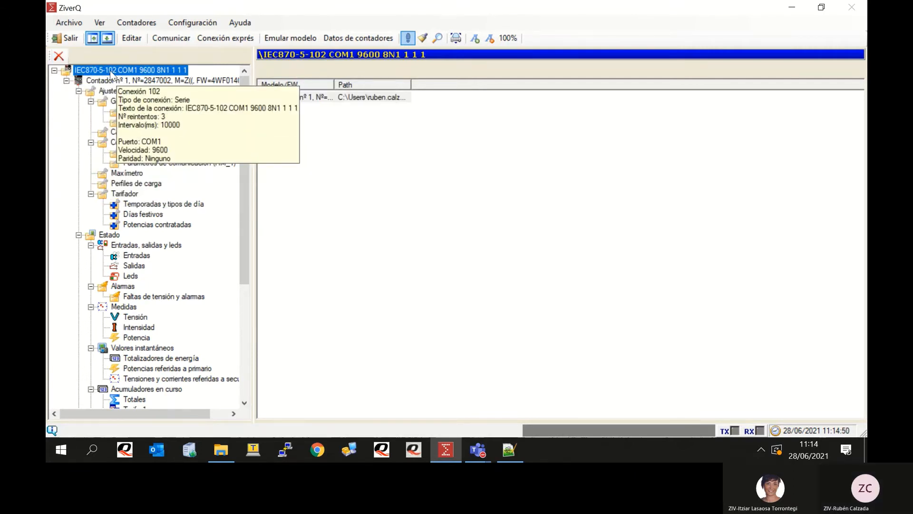
click(60, 57)
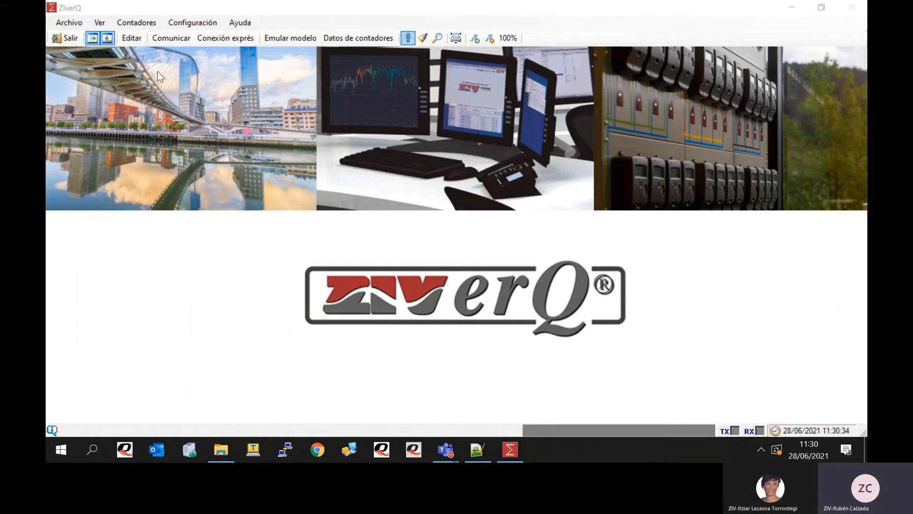
Open the saved connection Conexión_serie.102 for editing, using the Conexiones 102 (*.102) file type.
click(131, 38)
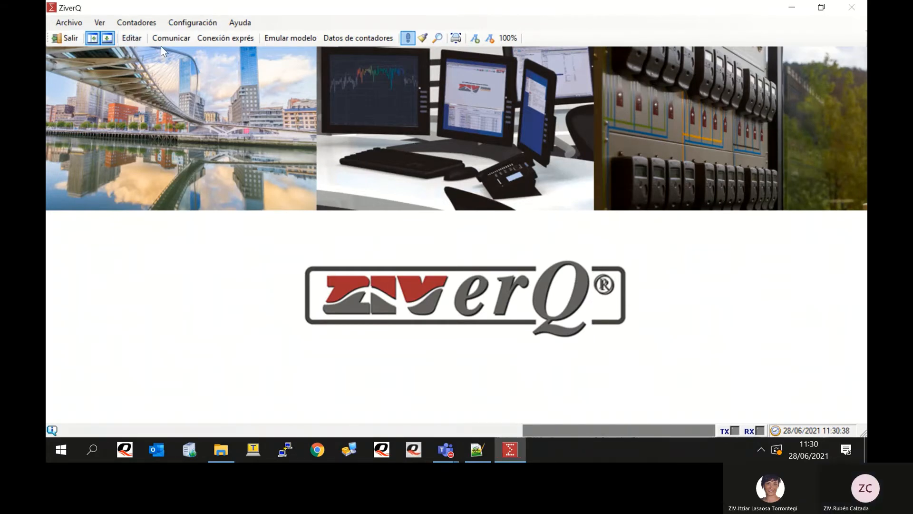
click(129, 43)
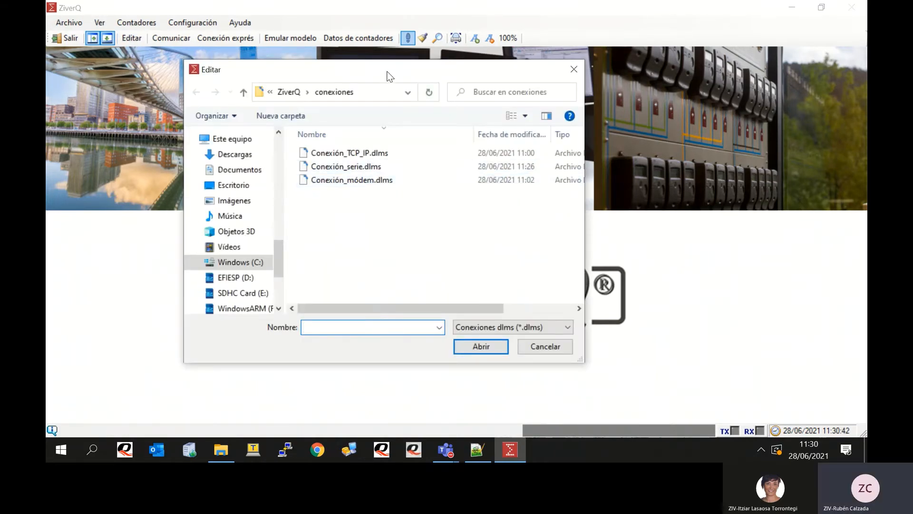
drag(384, 74, 394, 90)
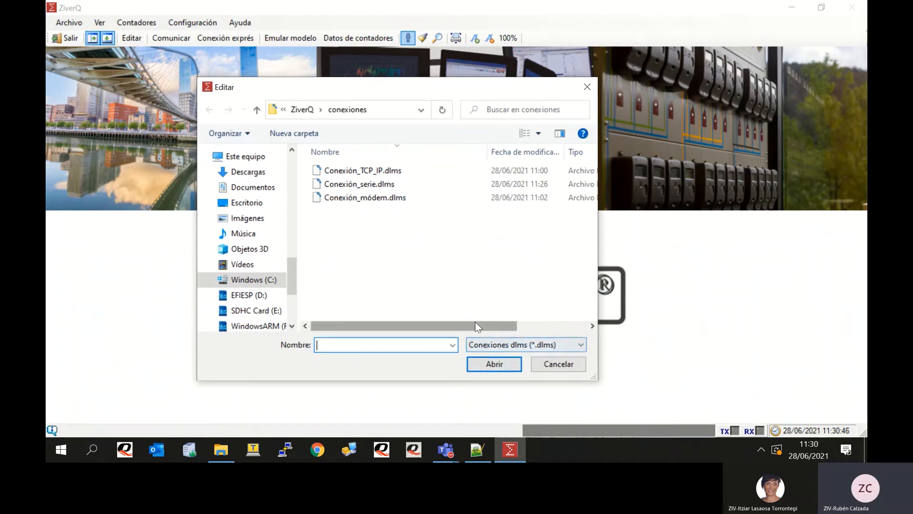
click(531, 347)
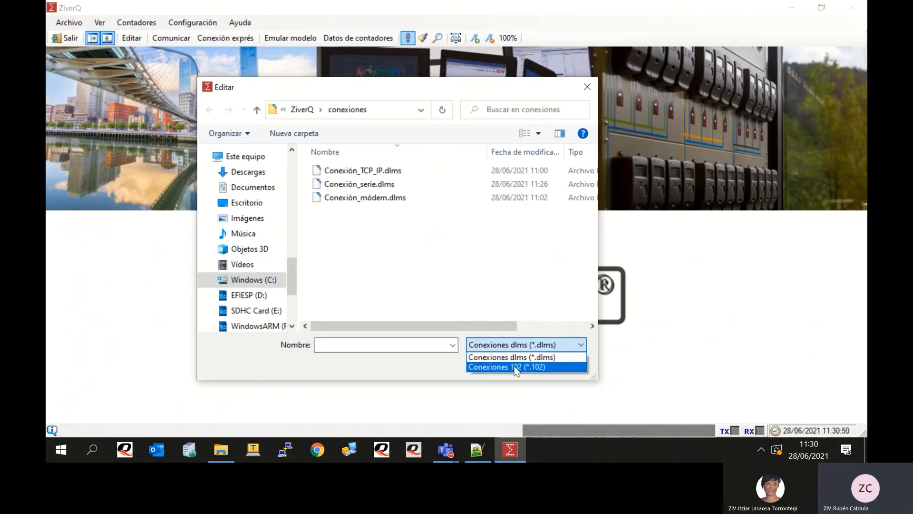
click(560, 367)
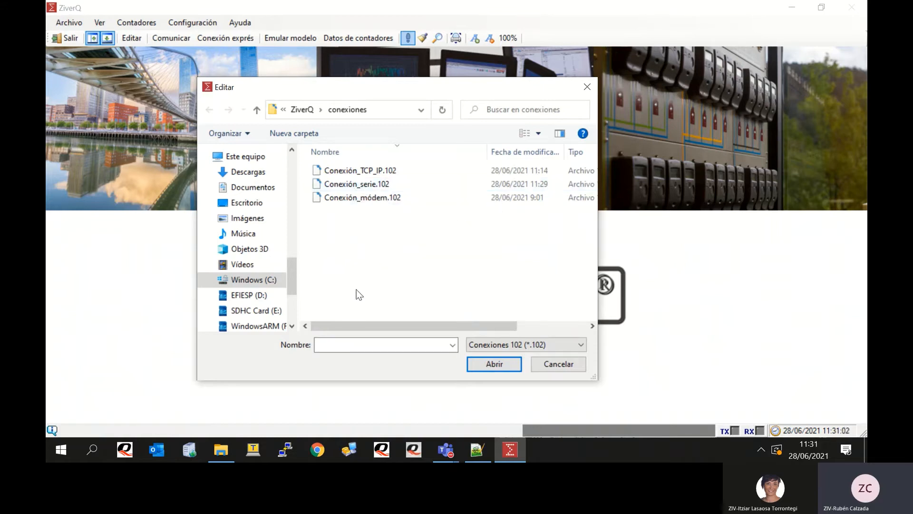
click(356, 185)
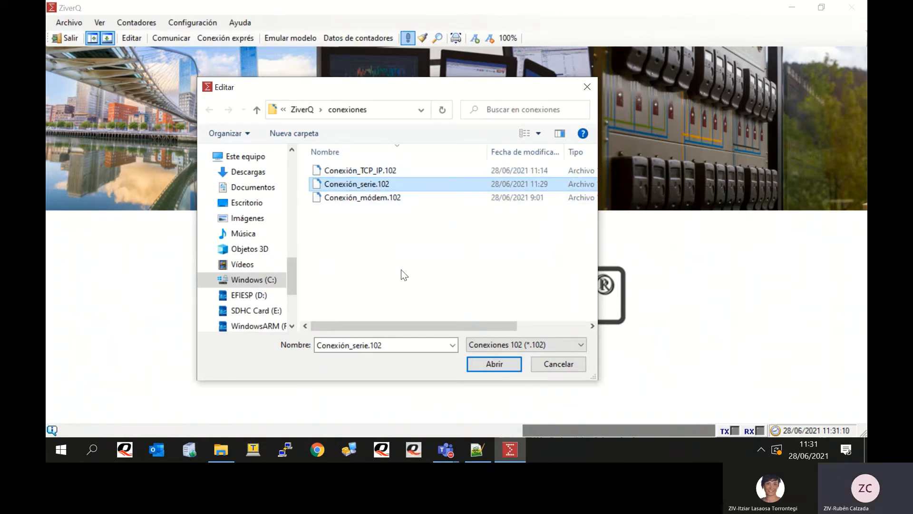
click(487, 368)
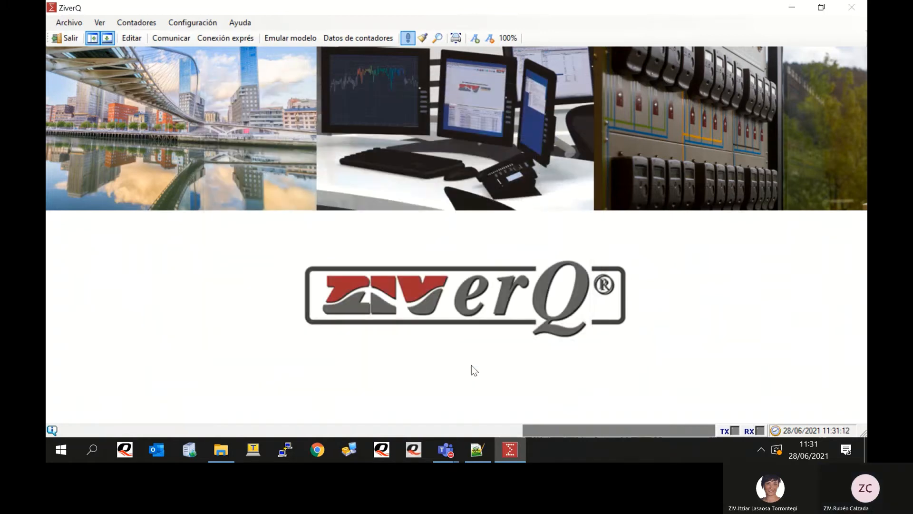
Review the access data of the entry in the saved serial connection's access list and accept it.
drag(467, 124, 408, 66)
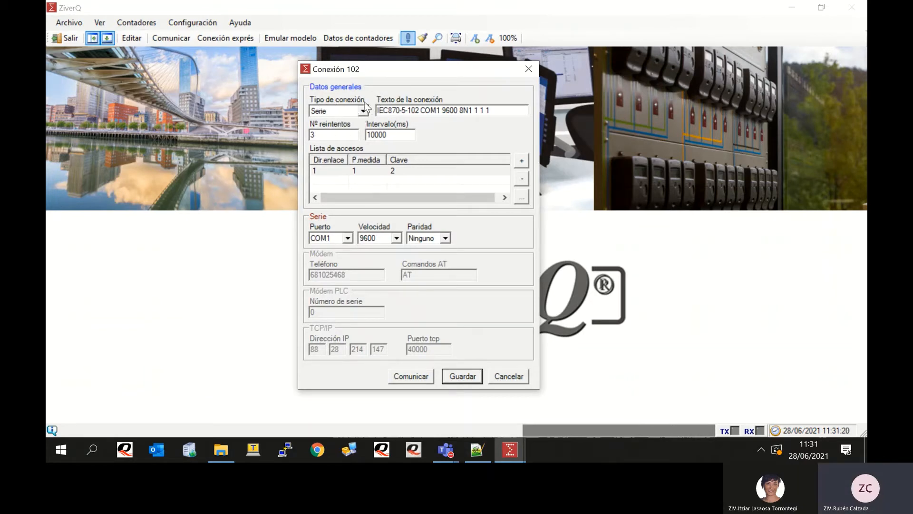
click(354, 170)
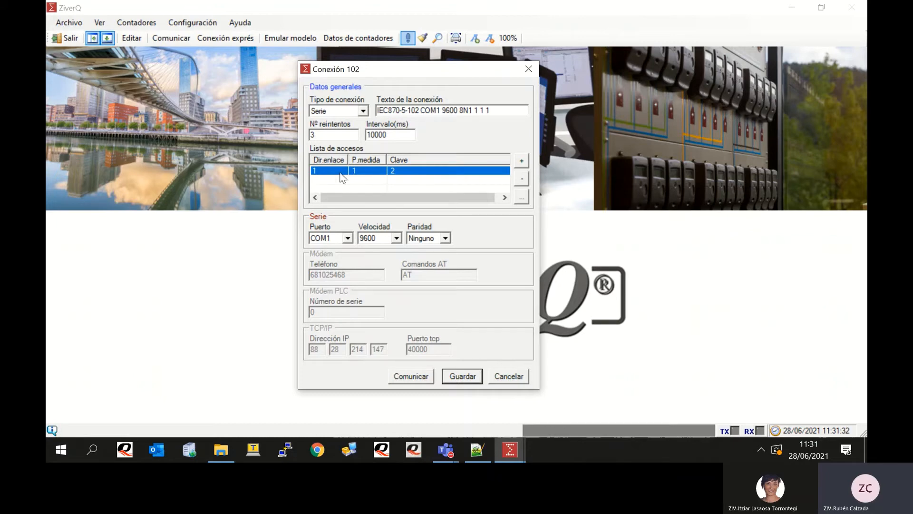
click(522, 196)
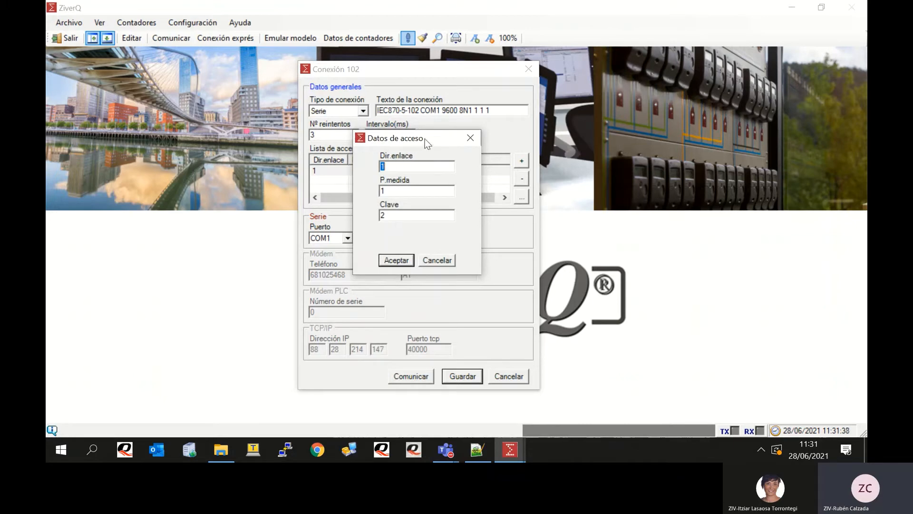
drag(425, 142, 393, 204)
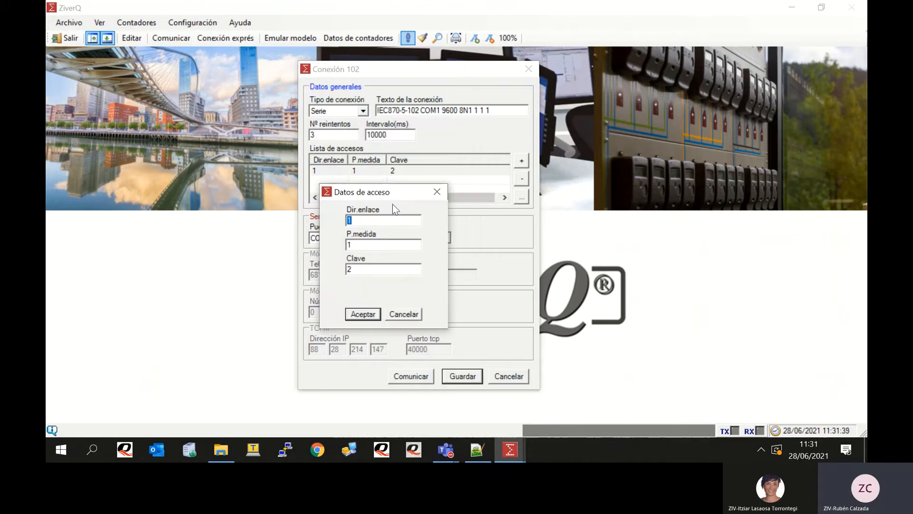
click(363, 314)
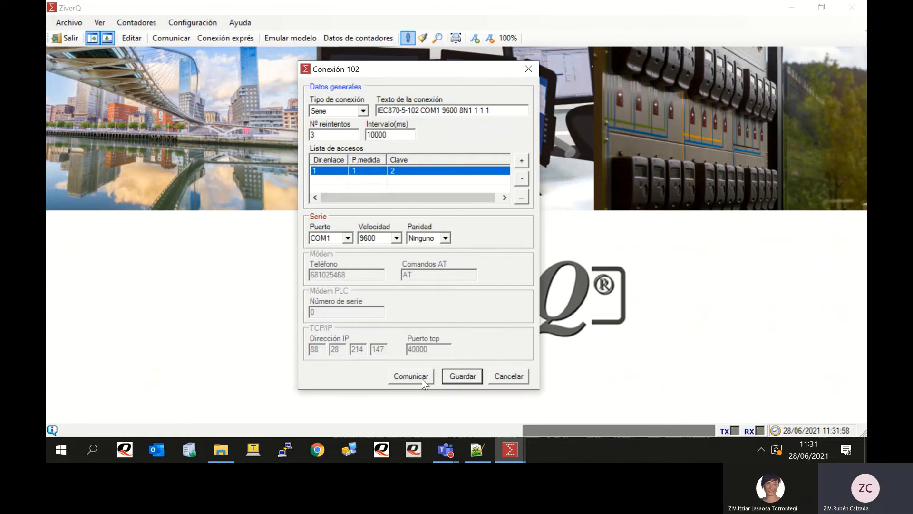
Communicate with the meter from the saved serial connection's settings and close the connection.
click(410, 376)
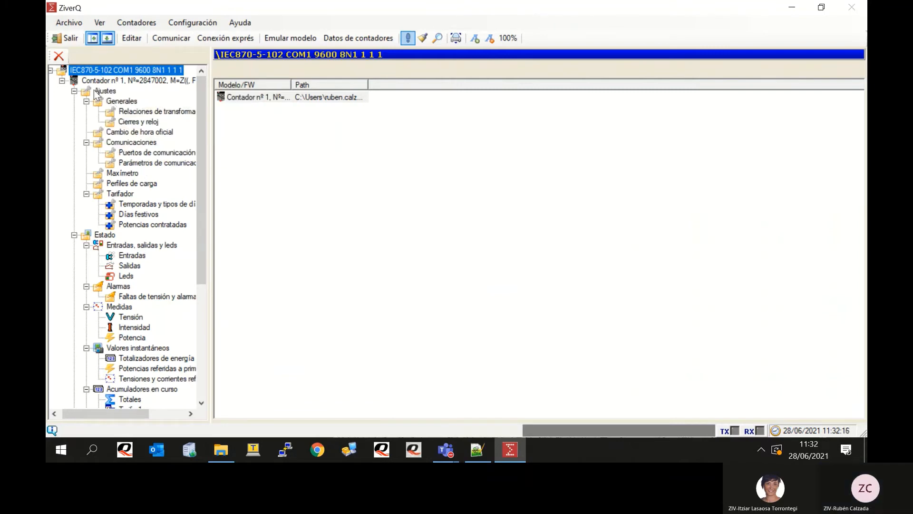
mouse_move(85, 84)
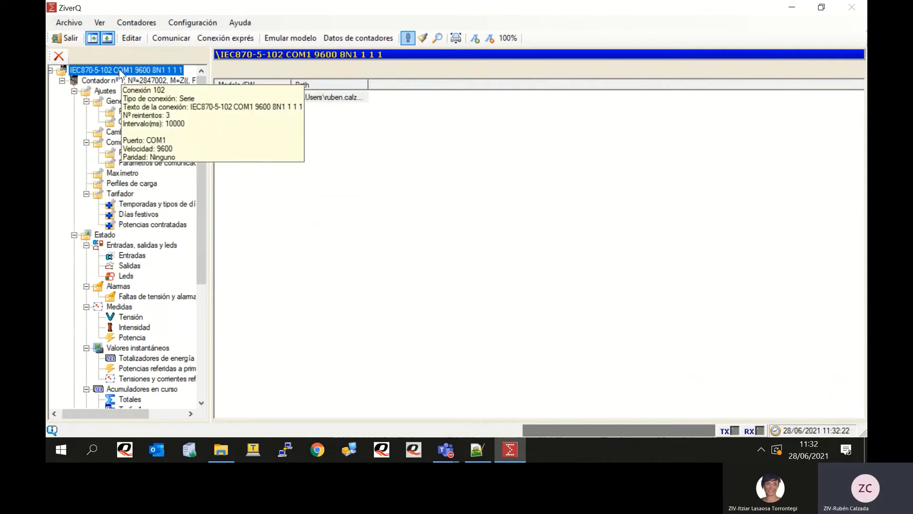
click(59, 56)
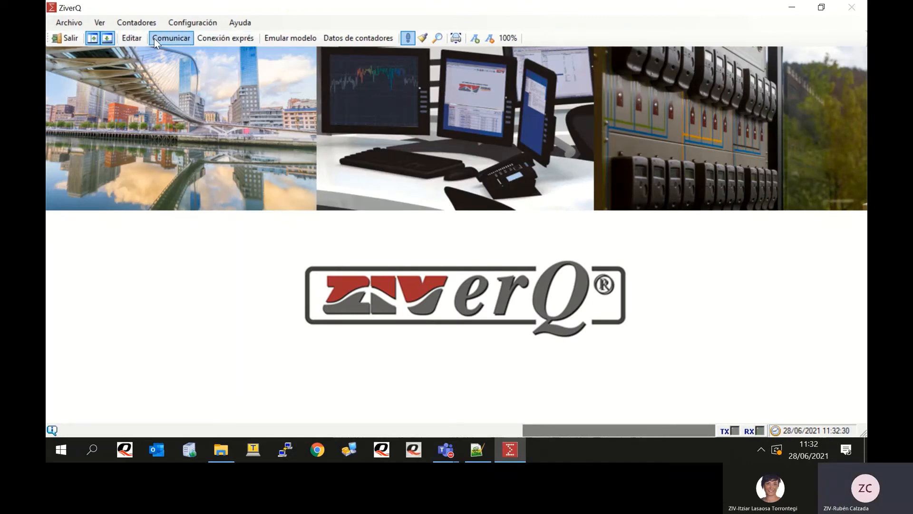
Communicate with the meter directly from the saved connection Conexión_serie.102, using the Conexiones 102 (*.102) file type, and close the connection.
click(177, 44)
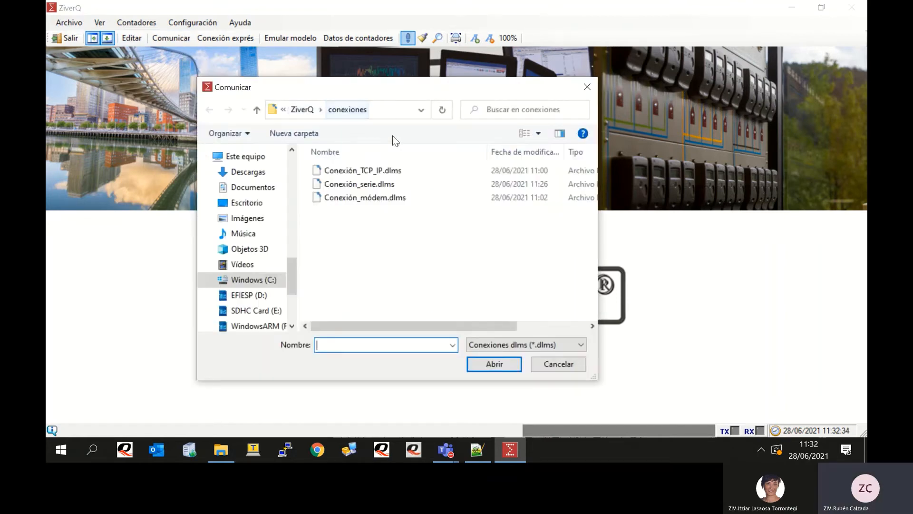
click(494, 345)
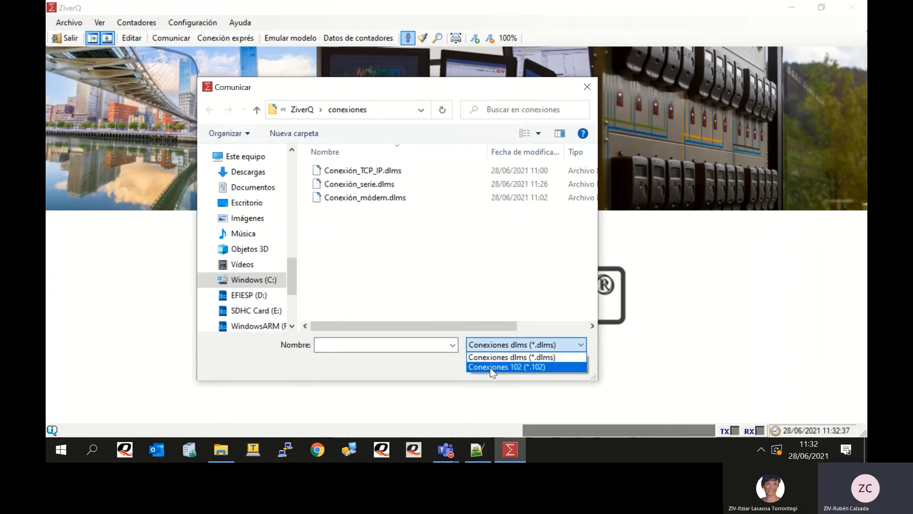
click(490, 367)
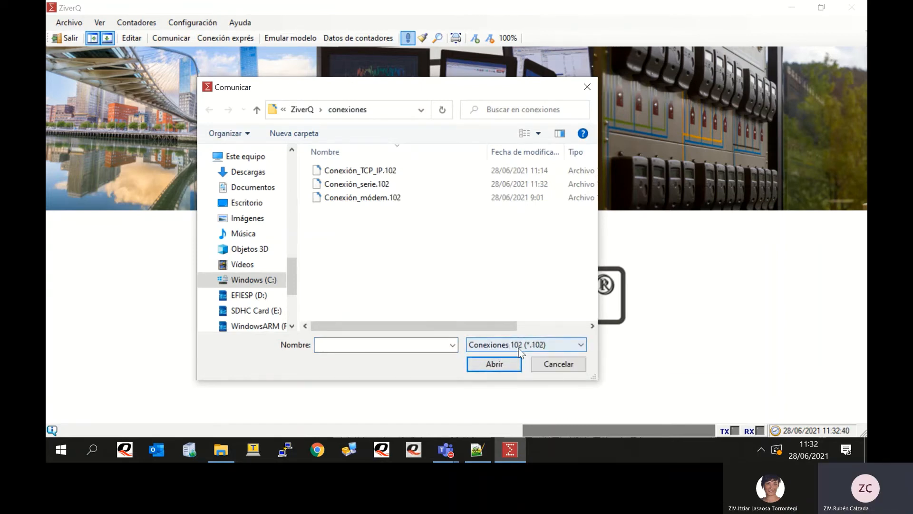
click(349, 183)
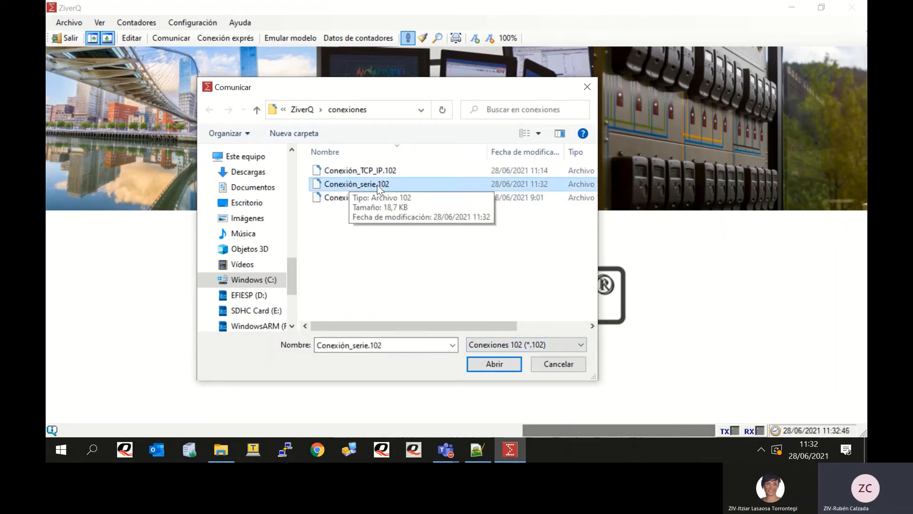
click(494, 369)
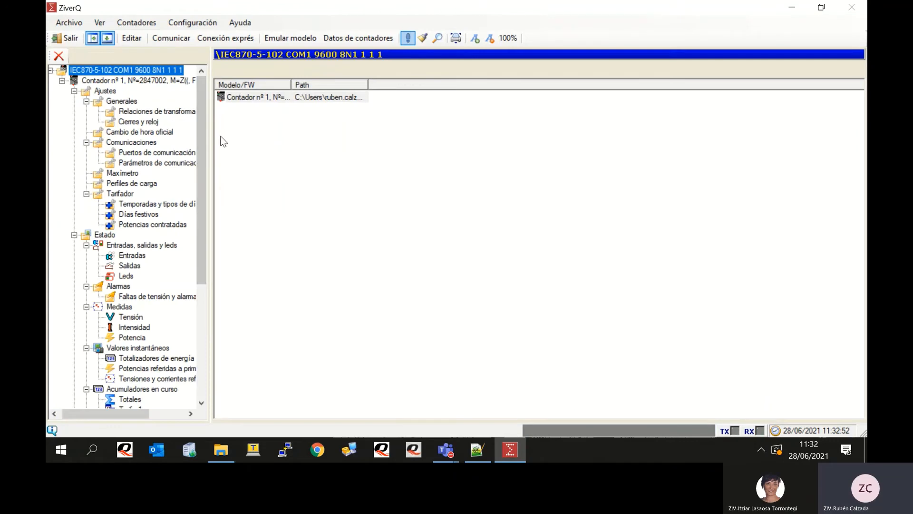
mouse_move(143, 75)
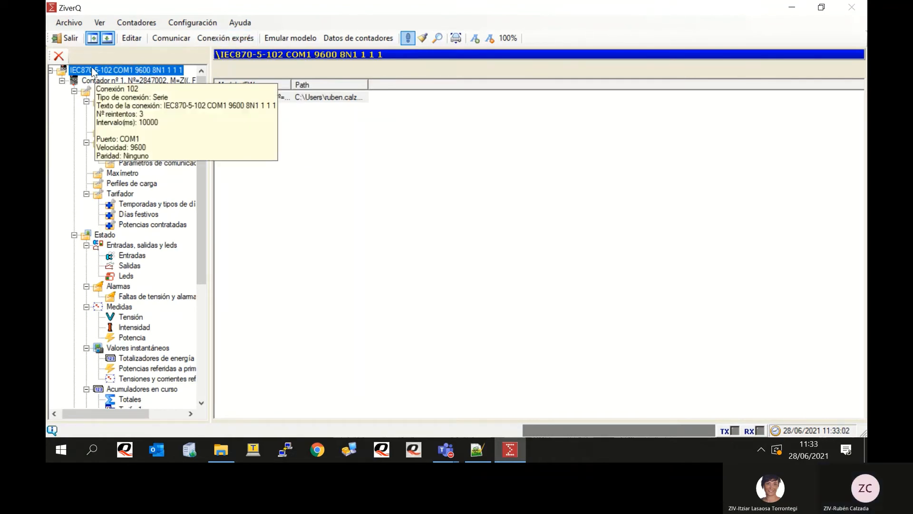
click(59, 57)
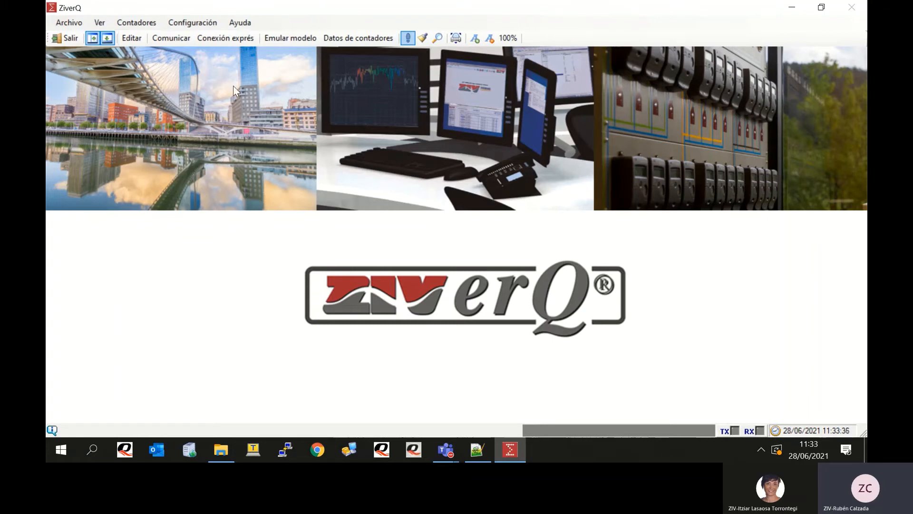
Open the saved connection Conexión_TCP_IP.102 for editing, using the Conexiones 102 (*.102) file type.
click(127, 37)
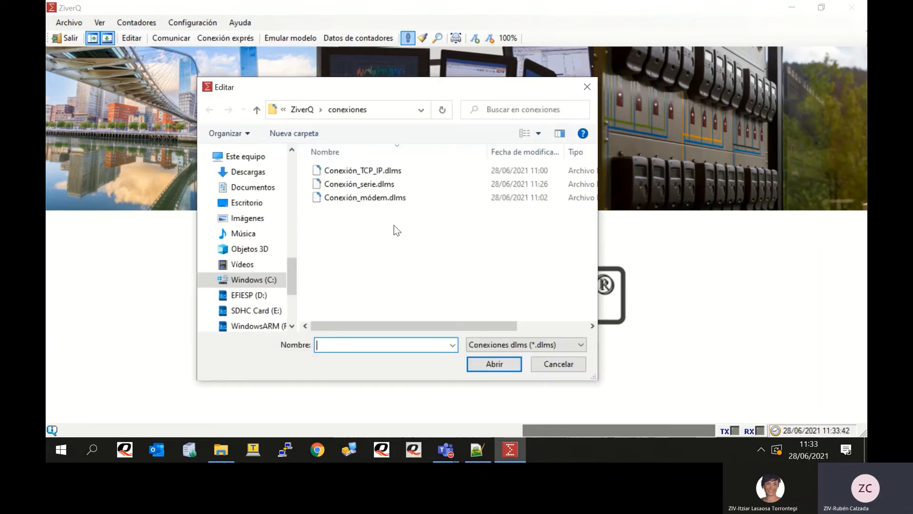
click(505, 343)
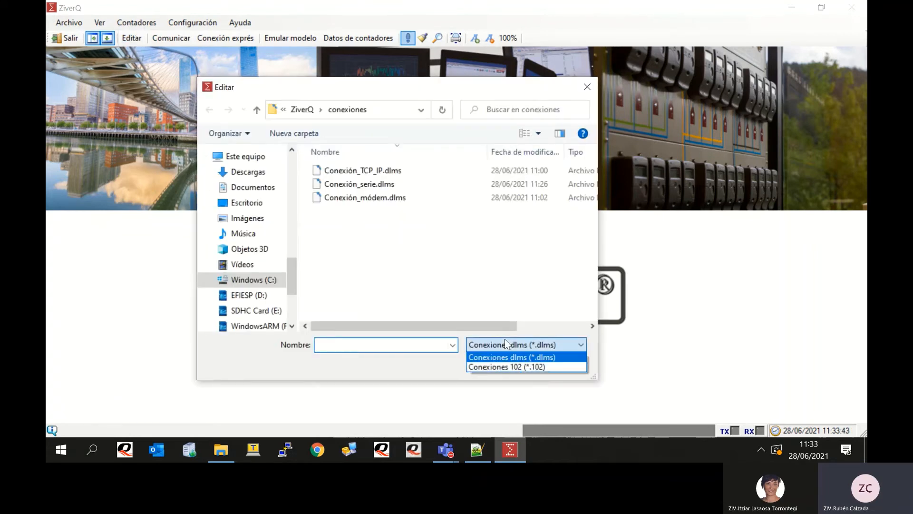
click(496, 367)
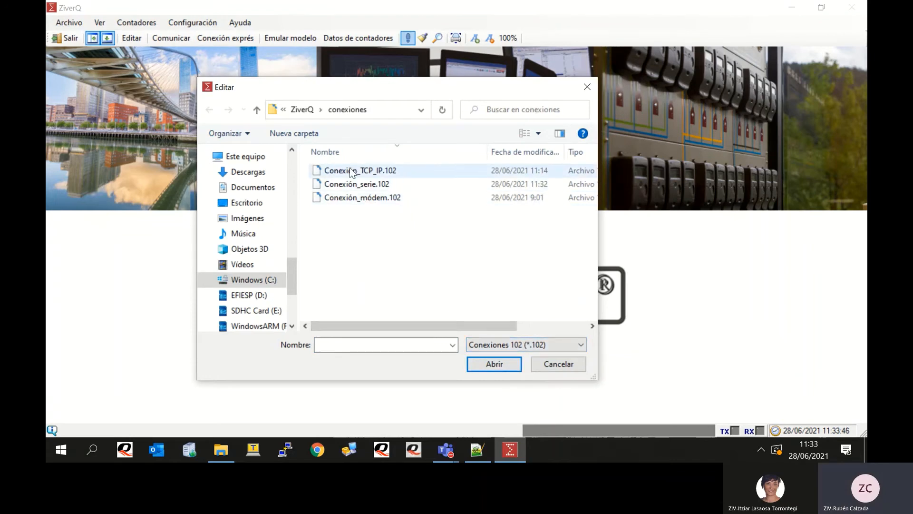
click(336, 174)
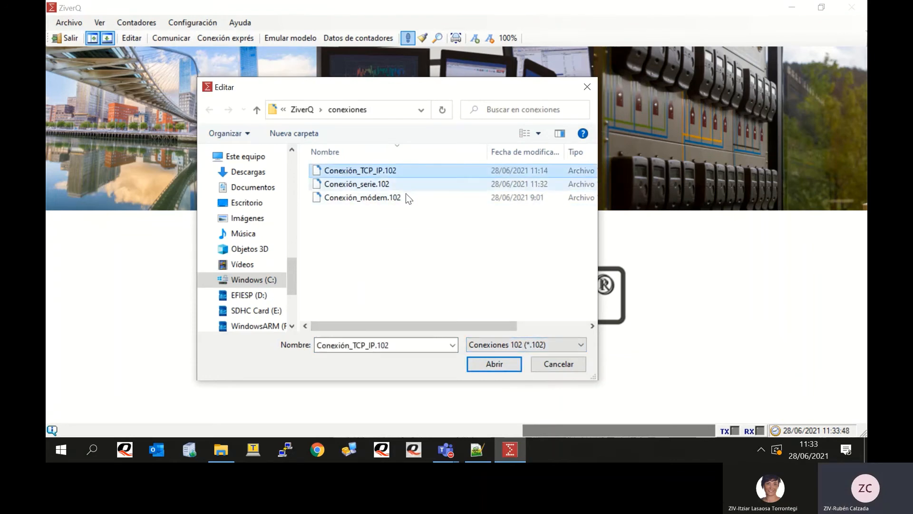
click(499, 364)
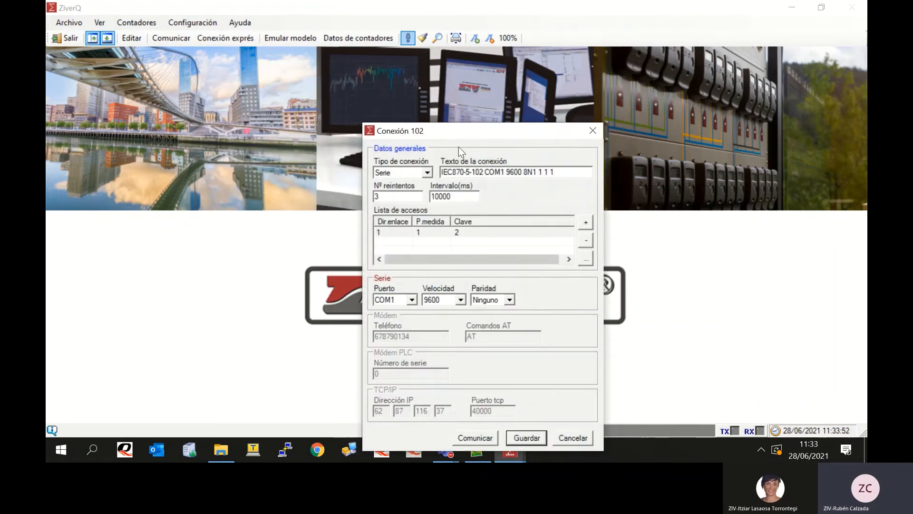
Set the connection type of the saved TCP/IP connection to TCP/IP.
drag(446, 116, 354, 70)
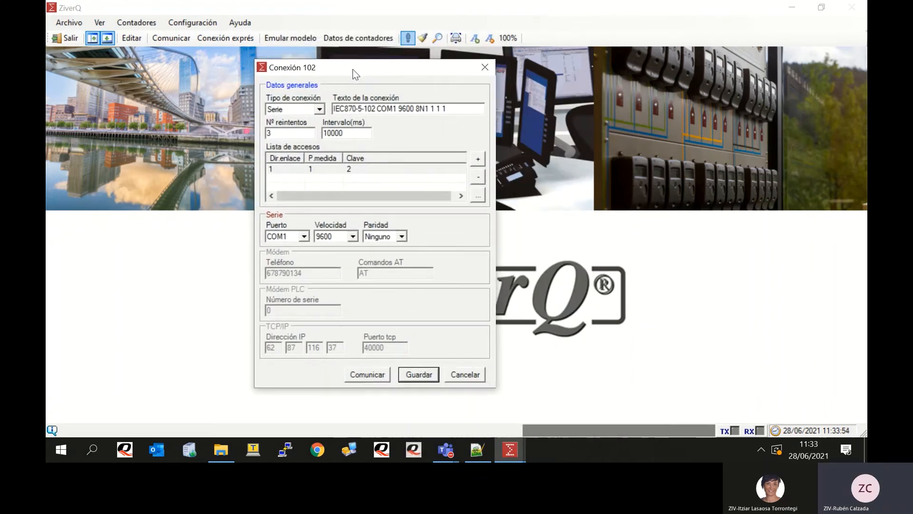
click(320, 109)
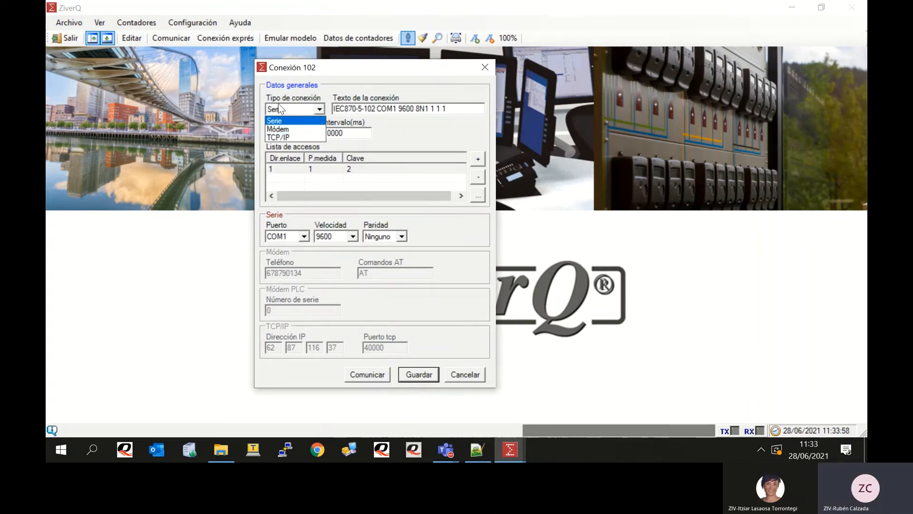
click(278, 137)
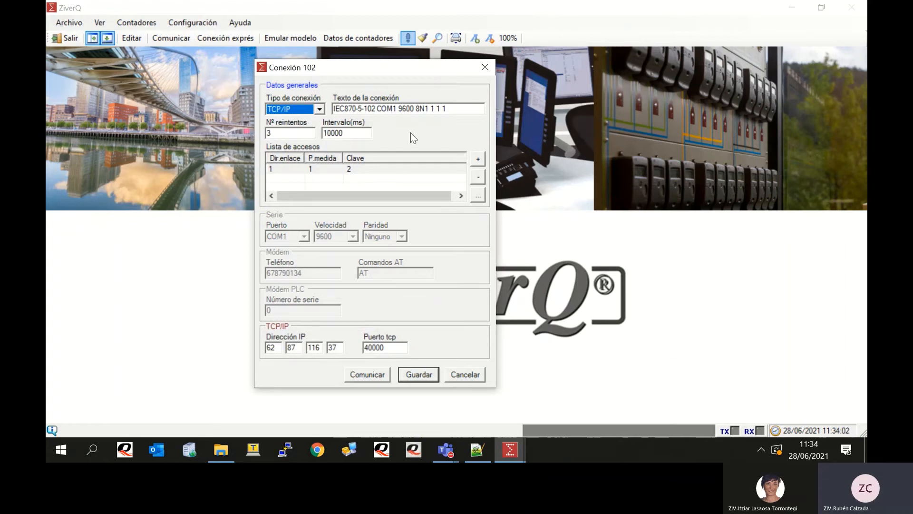
Review the access data of the entry in the TCP/IP connection's access list and cancel out of it.
click(294, 166)
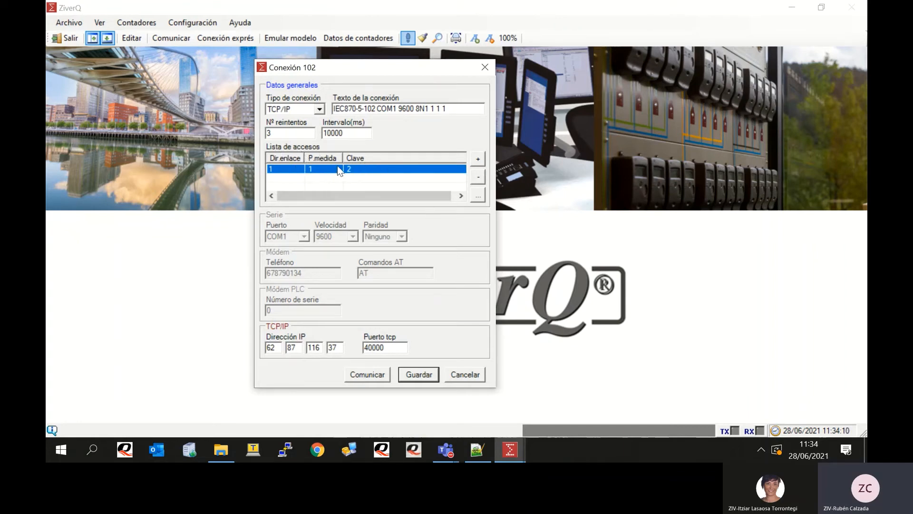
click(478, 195)
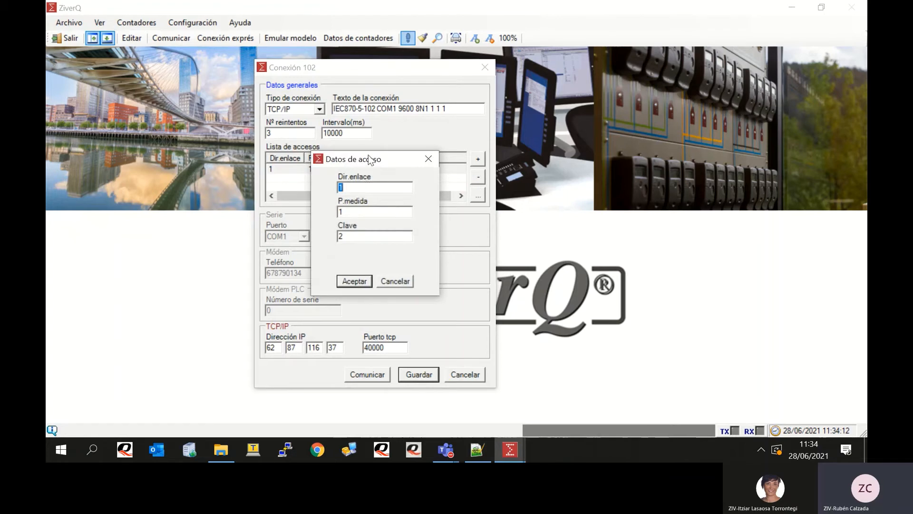
drag(340, 162, 324, 144)
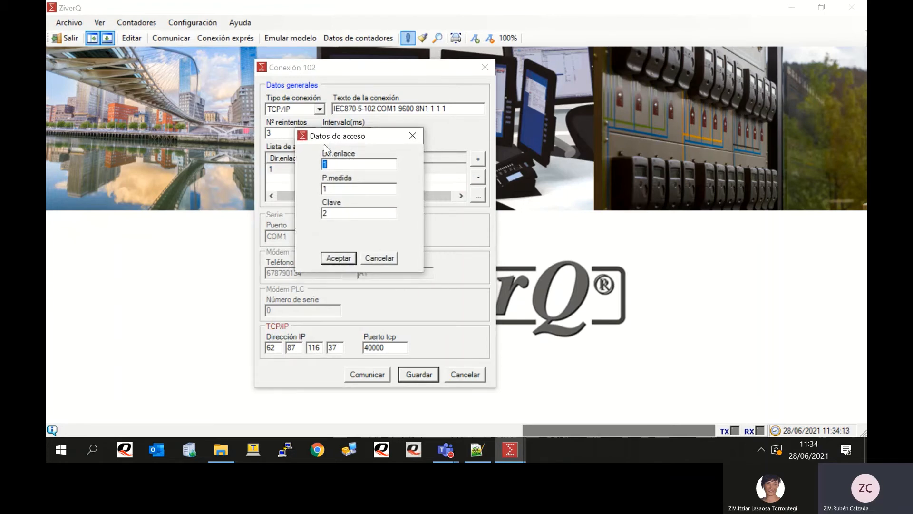
click(379, 258)
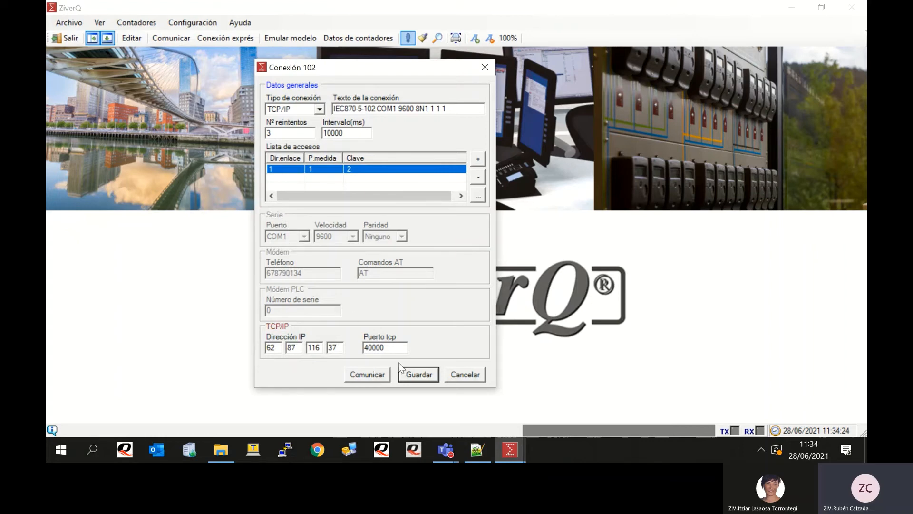
Communicate with the meter over TCP/IP from the connection's settings and close the connection.
double_click(398, 350)
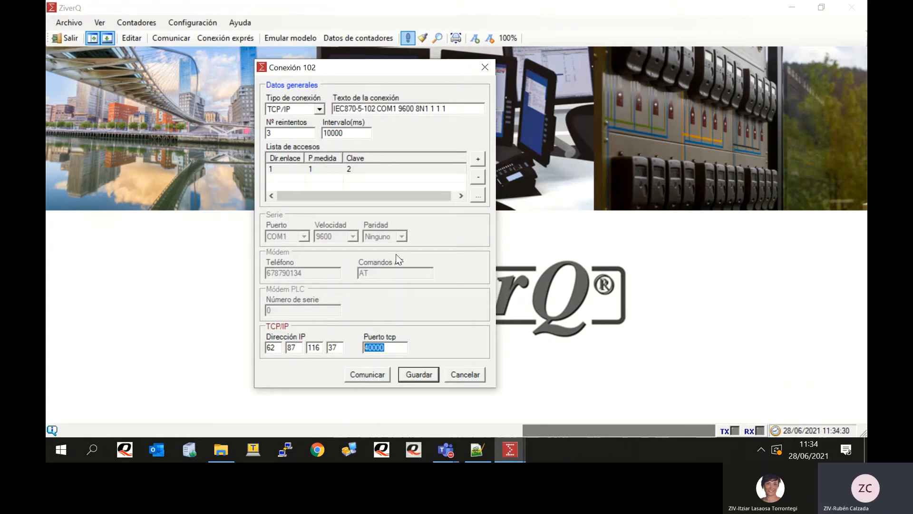
click(369, 374)
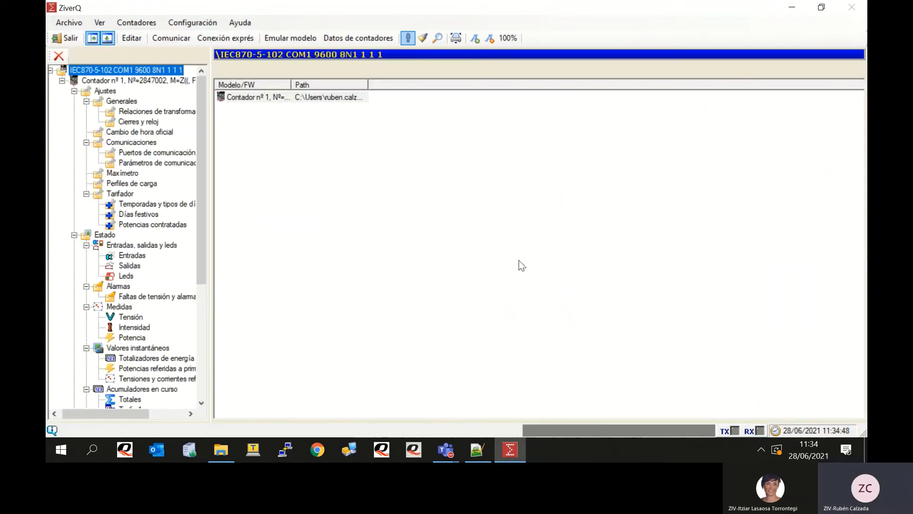
mouse_move(76, 73)
click(59, 56)
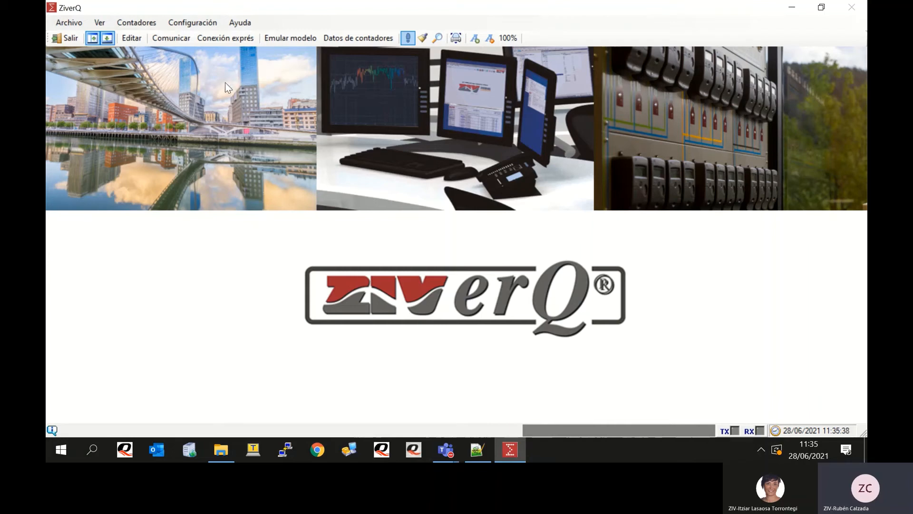
Open the saved connection Conexión_módem.102 for editing, using the Conexiones 102 (*.102) file type.
click(135, 40)
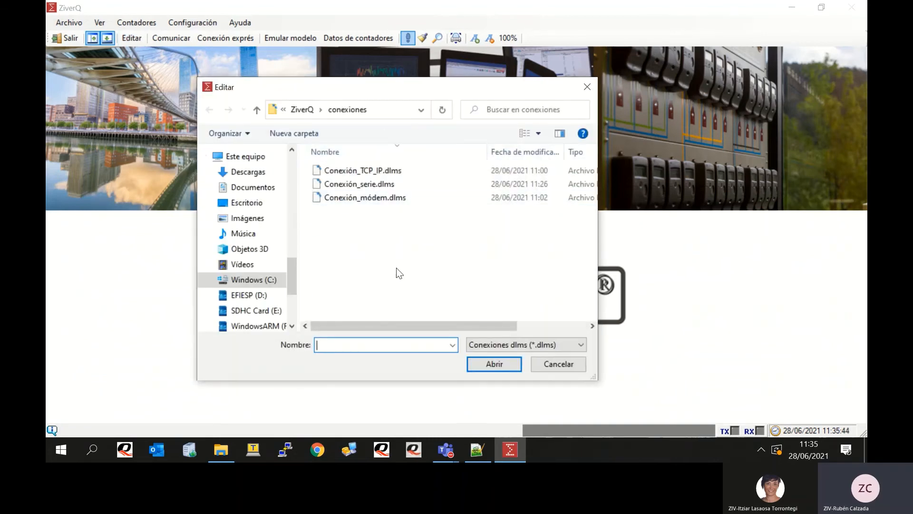
click(483, 348)
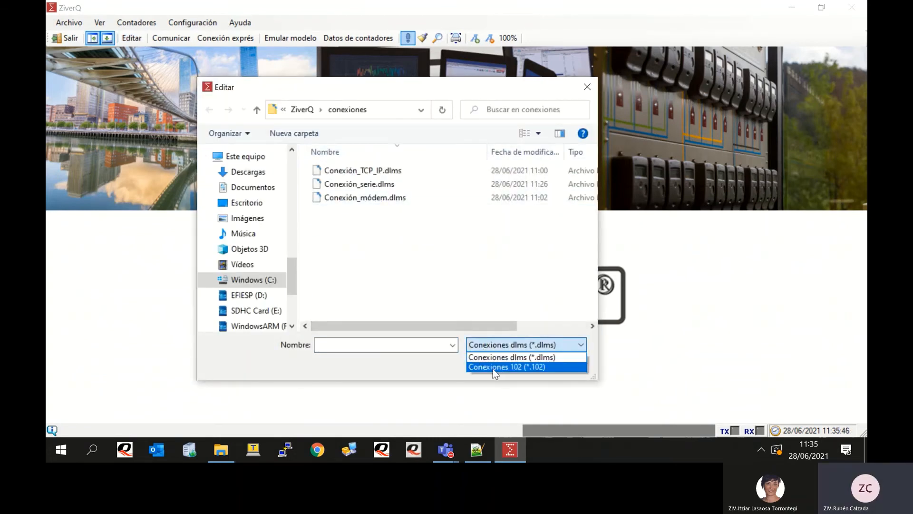
click(487, 368)
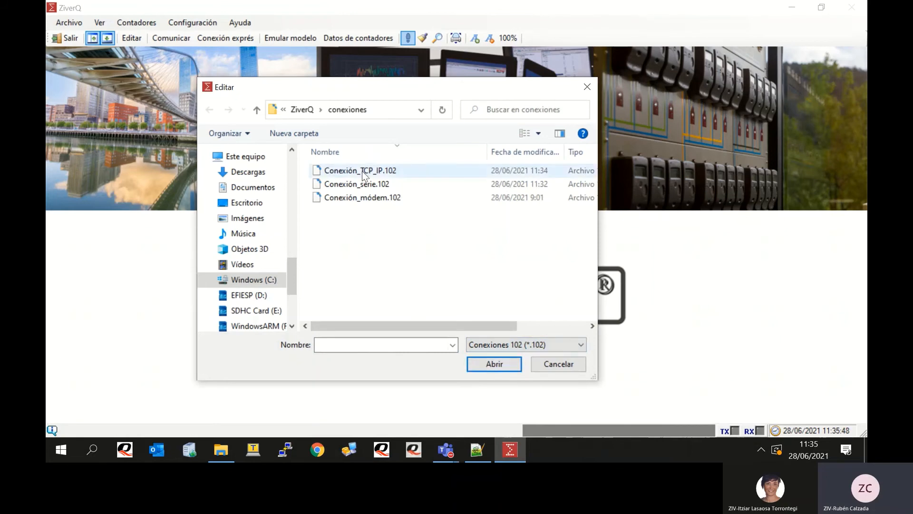
click(349, 194)
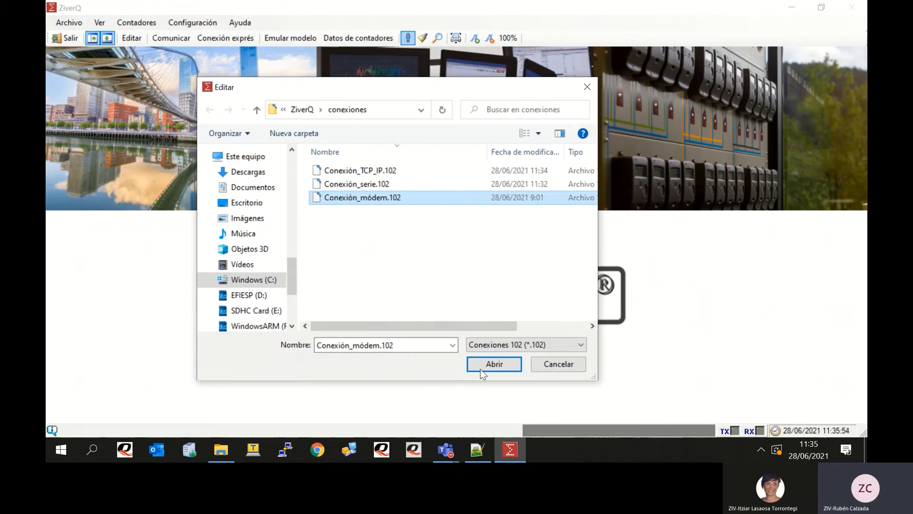
click(500, 359)
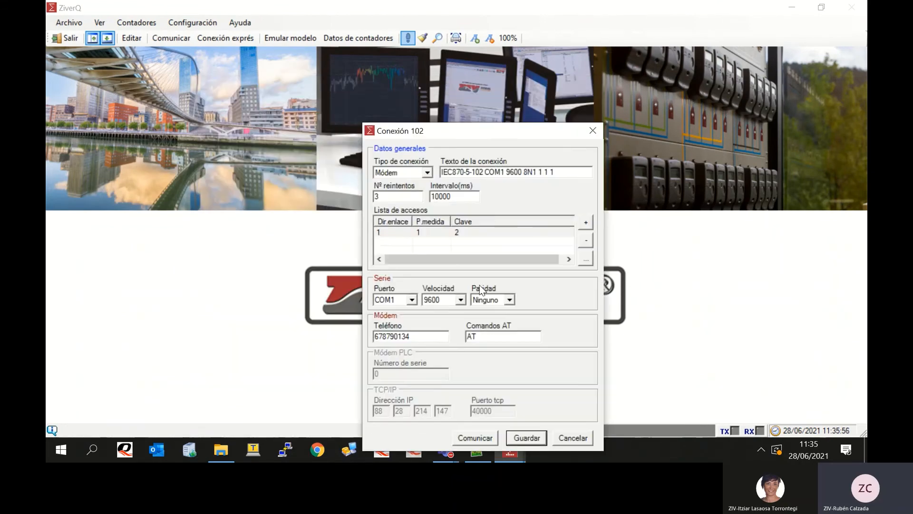
Review the modem connection's settings and its access list entry, and communicate with the meter from them.
drag(453, 128, 361, 82)
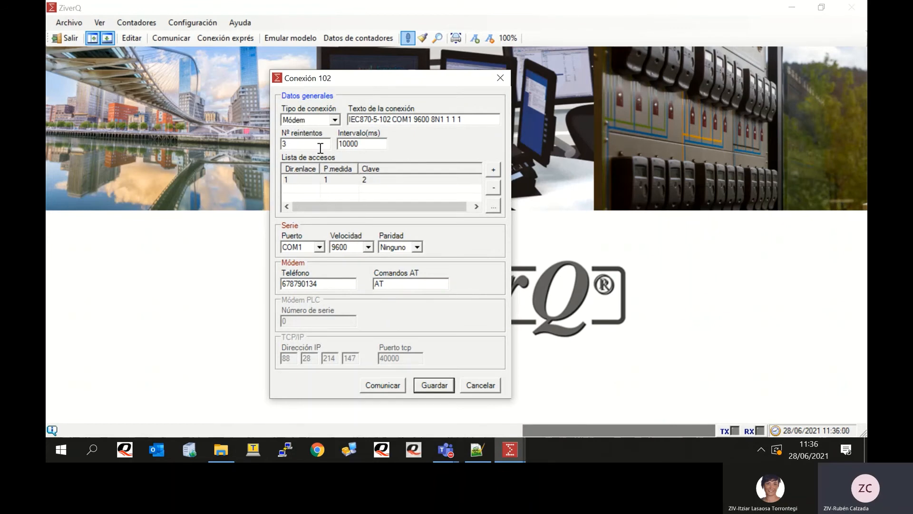
click(321, 180)
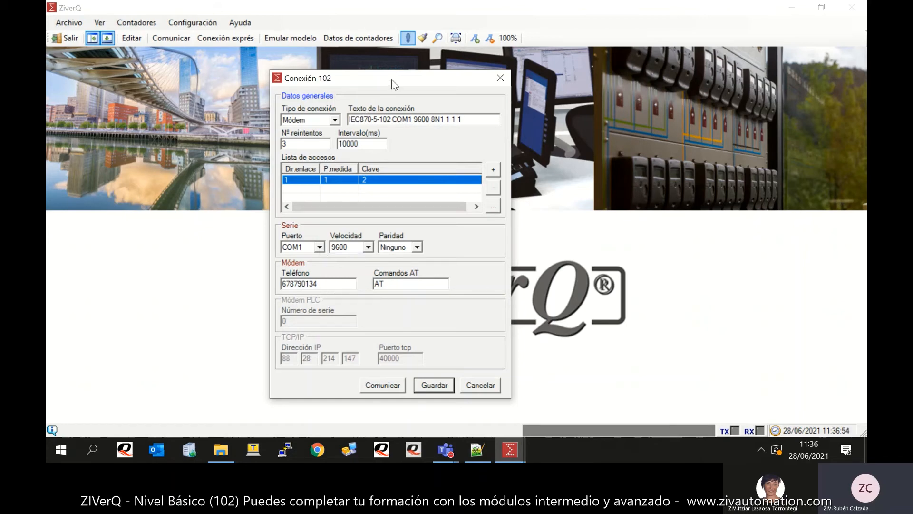
drag(394, 84, 350, 77)
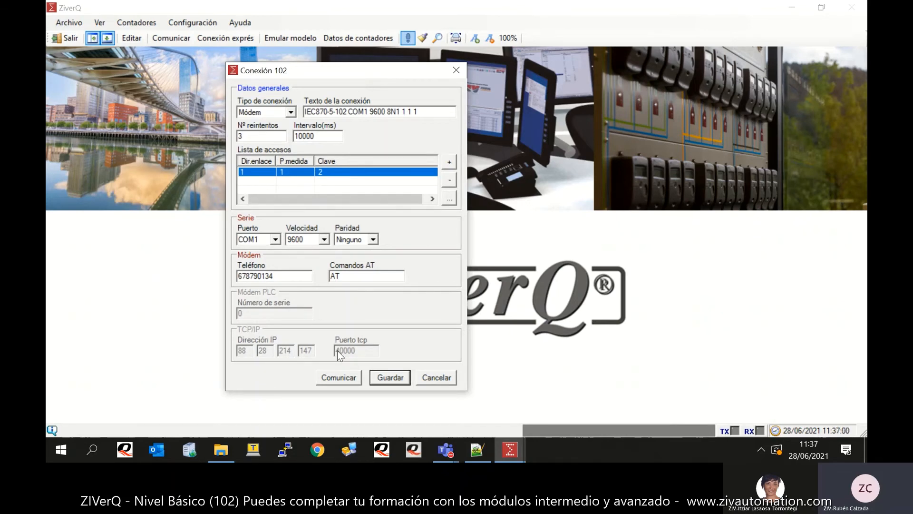
drag(354, 77, 411, 73)
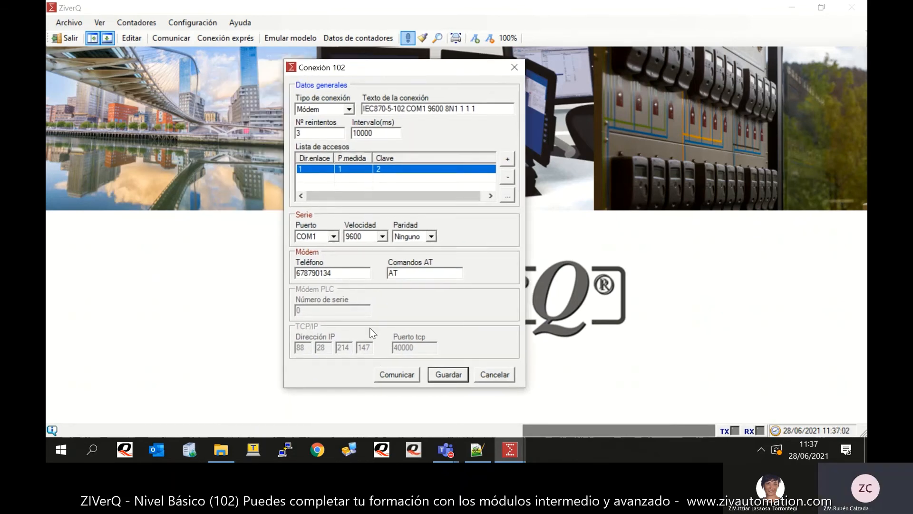
click(403, 374)
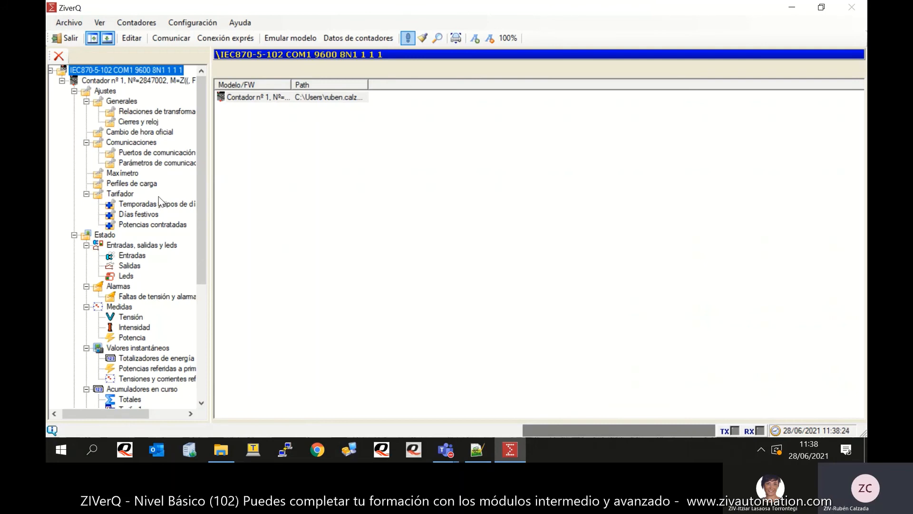
Request the meter's current Puertos de comunicación settings and close the modem connection.
click(148, 153)
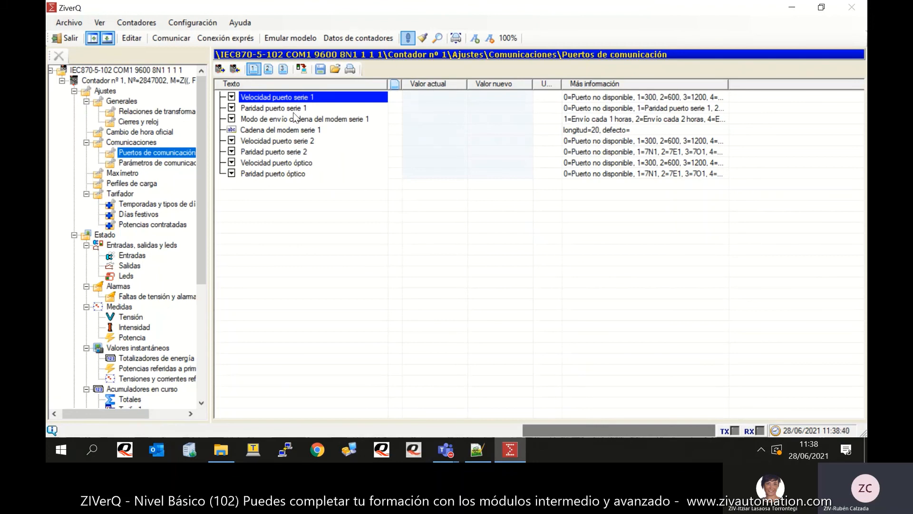
click(219, 69)
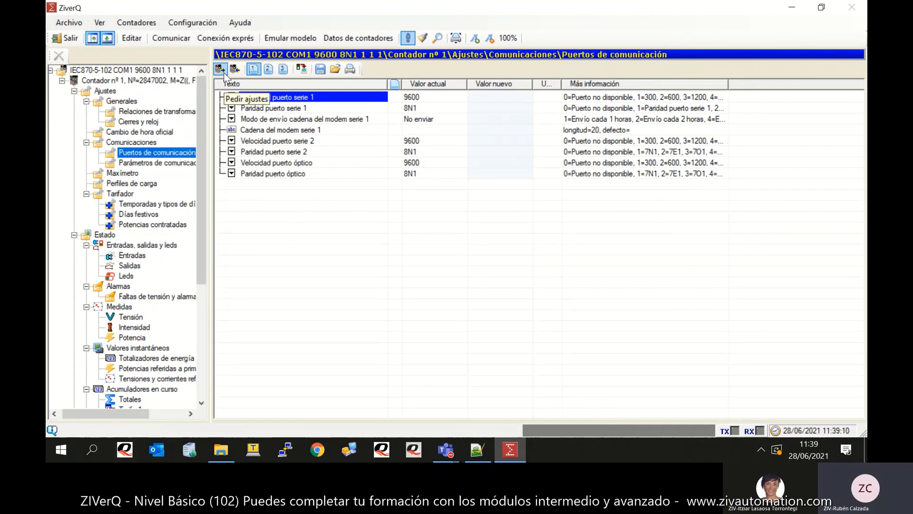
click(121, 71)
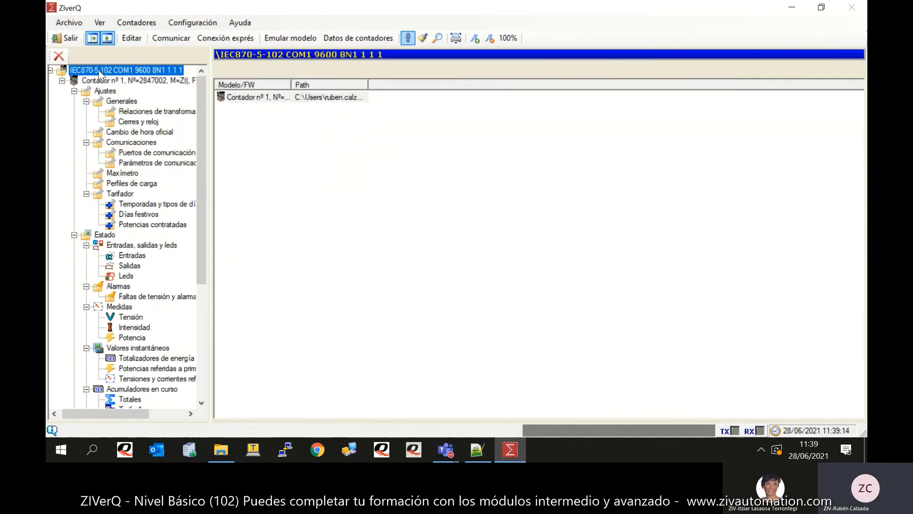
click(58, 57)
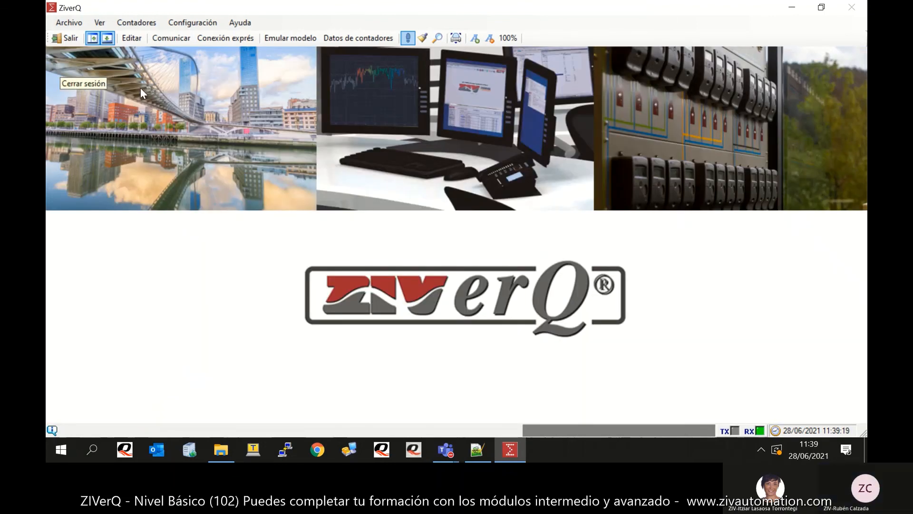